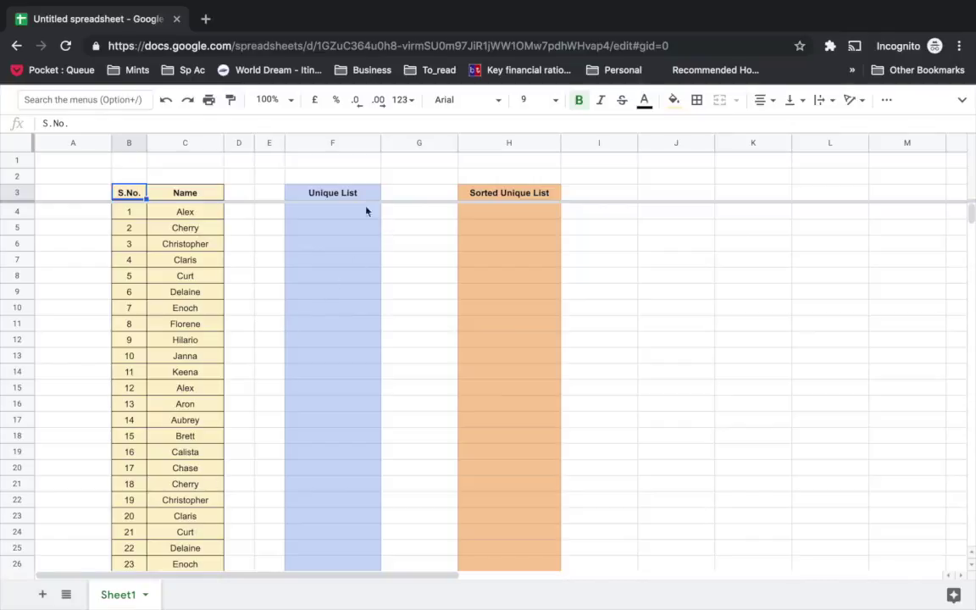
Enter =unique(C4:C69) in F4 to list each name only once
{"action": "left_click", "coordinate": [331, 213]}
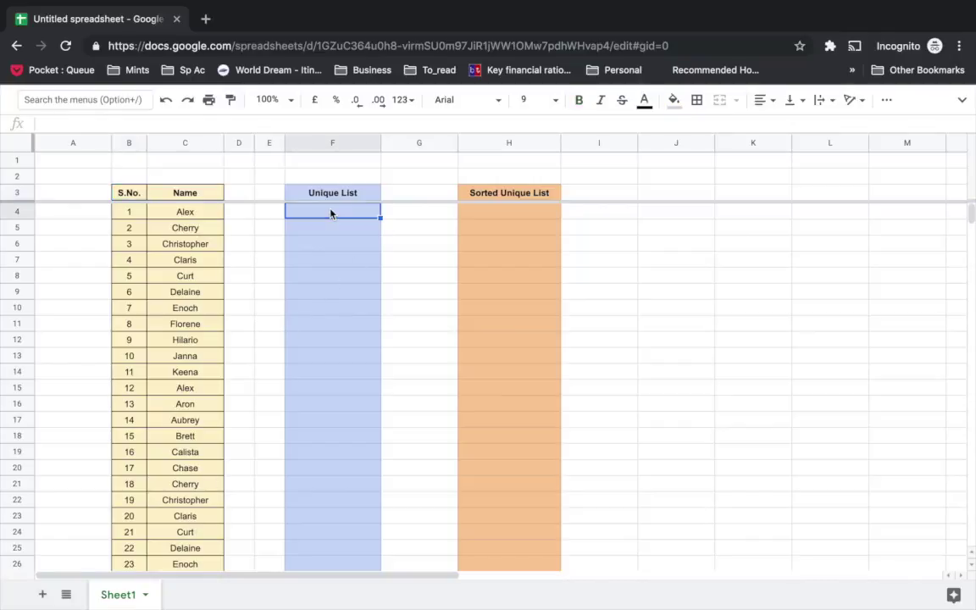
{"action": "type", "text": "="}
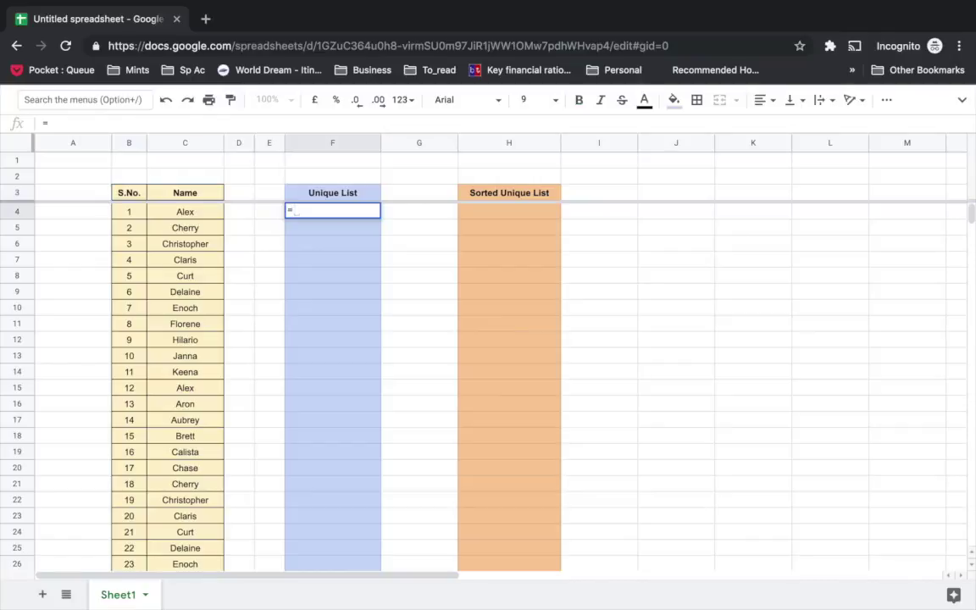
{"action": "type", "text": "uniq"}
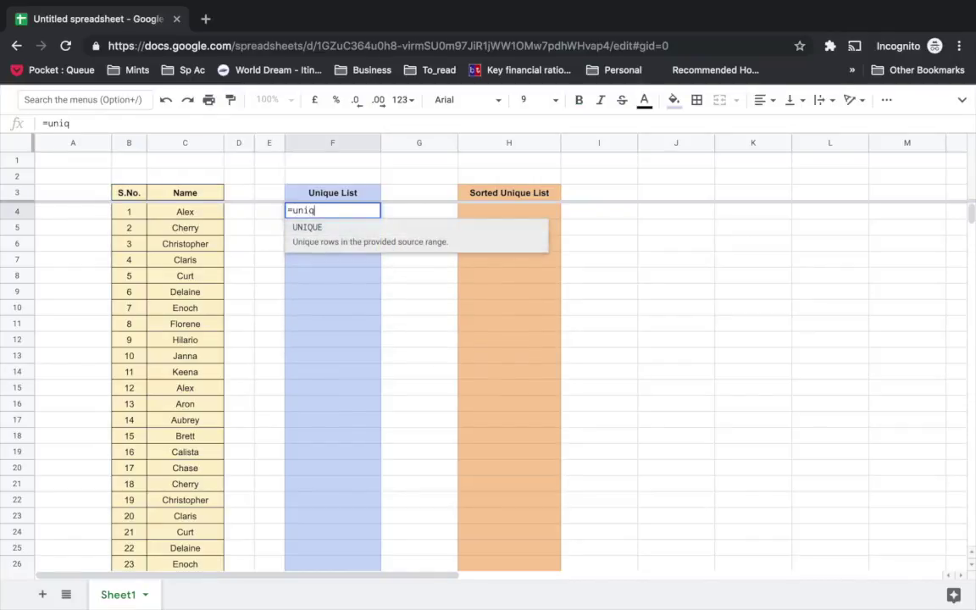
{"action": "type", "text": "ue("}
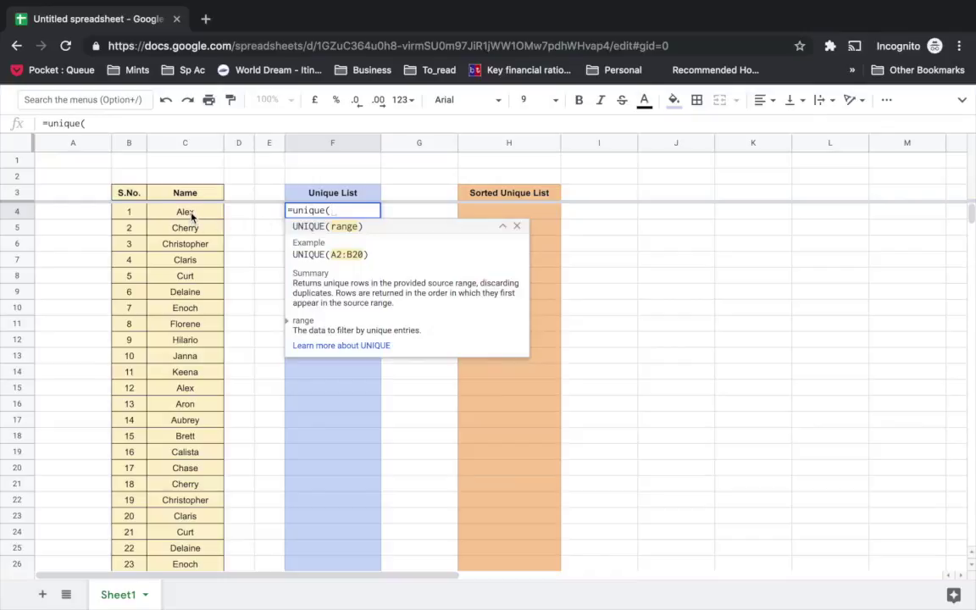
{"action": "mouse_move", "coordinate": [192, 217]}
{"action": "left_mouse_down"}
{"action": "mouse_move", "coordinate": [188, 538]}
{"action": "mouse_move", "coordinate": [195, 431]}
{"action": "left_mouse_up"}
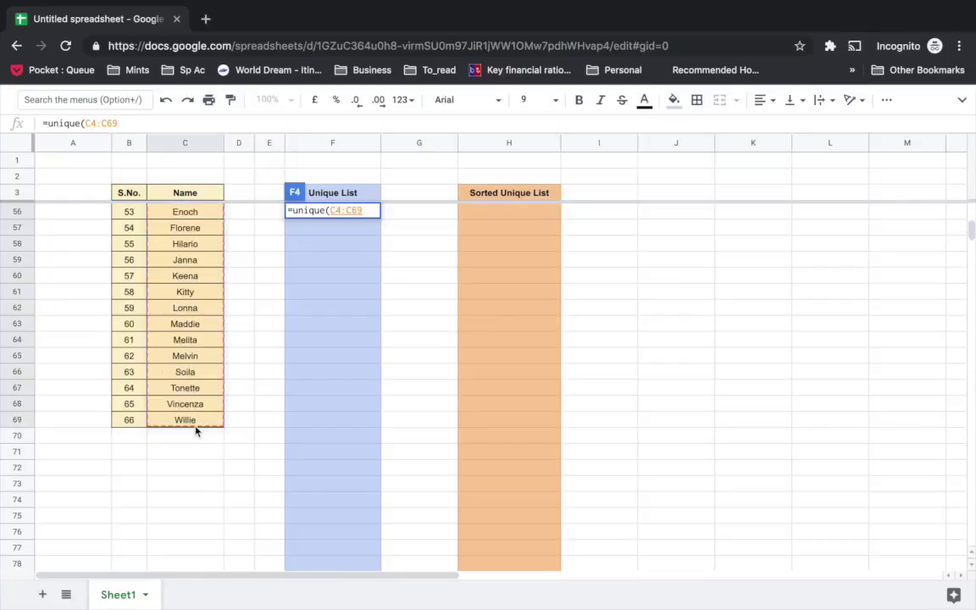
{"action": "type", "text": ")"}
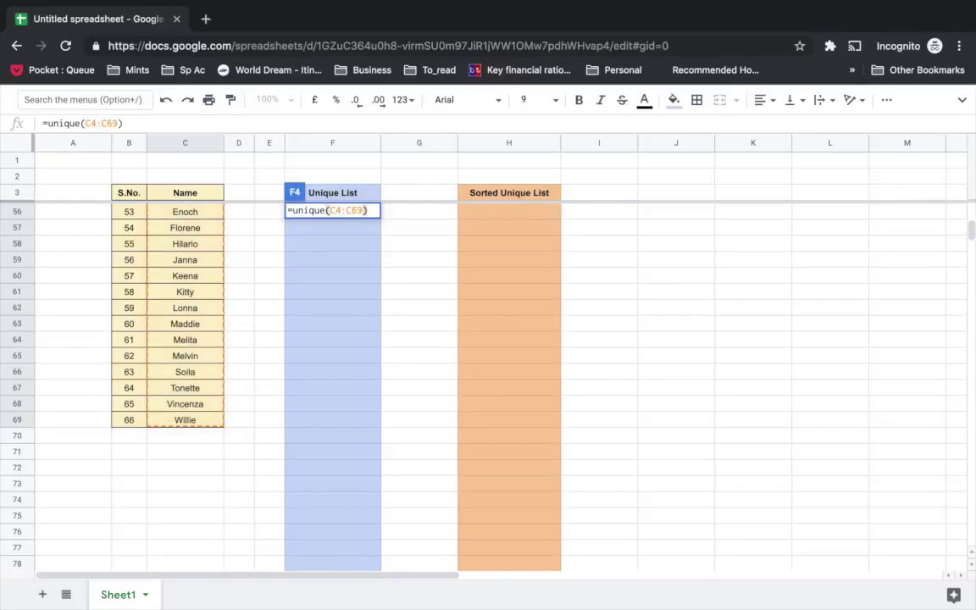
{"action": "key", "text": "Return"}
Scroll down to the end of the name list and select the cell below it
{"action": "scroll", "coordinate": [347, 340], "scroll_direction": "down", "scroll_amount": 1}
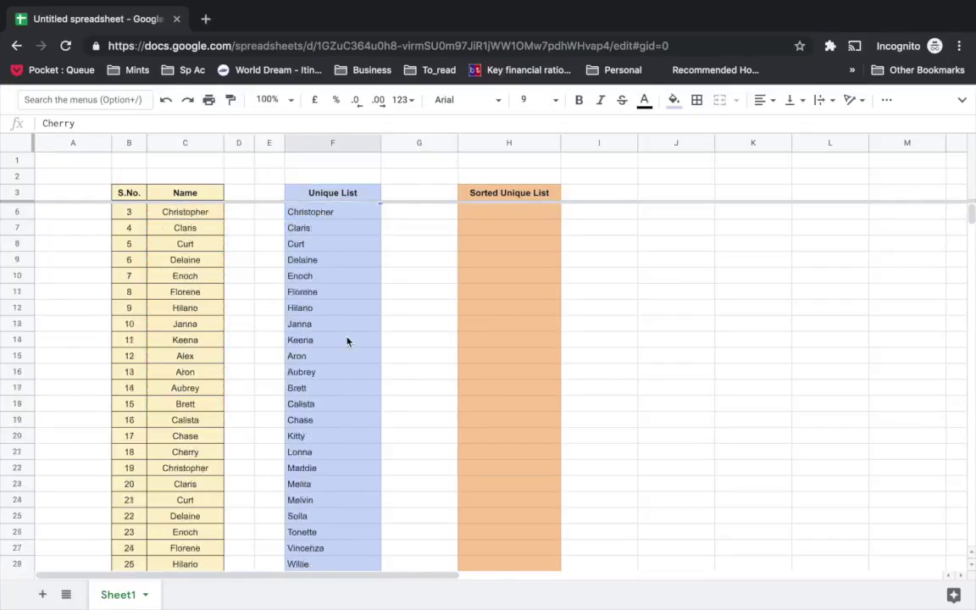
{"action": "scroll", "coordinate": [347, 340], "scroll_direction": "down", "scroll_amount": 3}
{"action": "scroll", "coordinate": [347, 342], "scroll_direction": "down", "scroll_amount": 1}
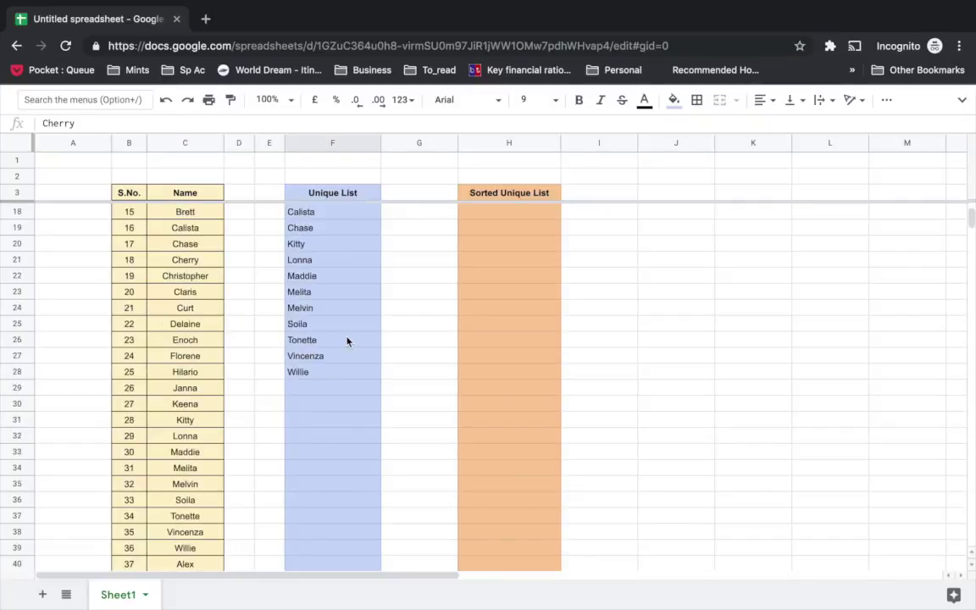
{"action": "scroll", "coordinate": [201, 475], "scroll_direction": "down", "scroll_amount": 3}
{"action": "scroll", "coordinate": [200, 477], "scroll_direction": "down", "scroll_amount": 2}
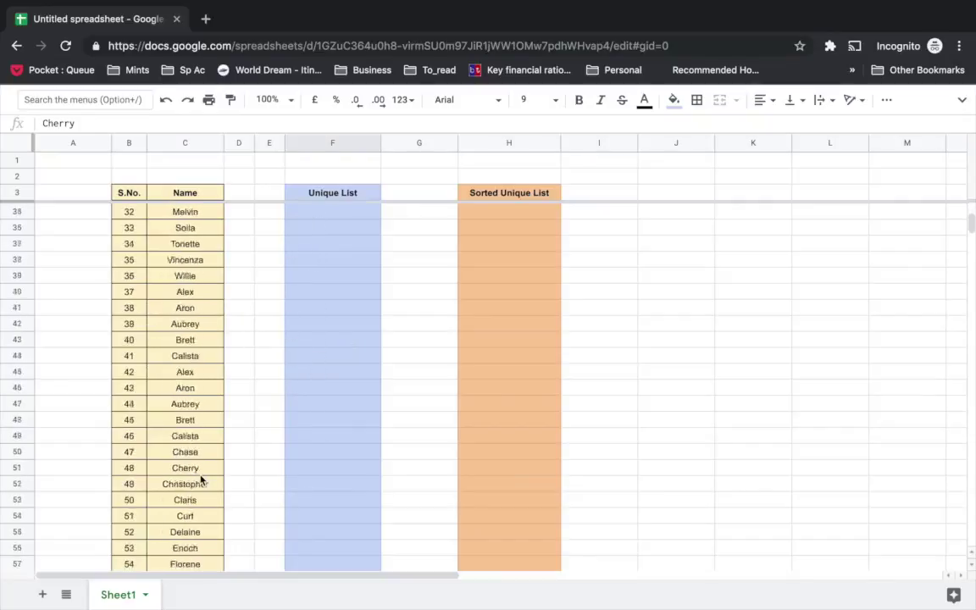
{"action": "left_click", "coordinate": [201, 479]}
{"action": "scroll", "coordinate": [359, 466], "scroll_direction": "up", "scroll_amount": 6}
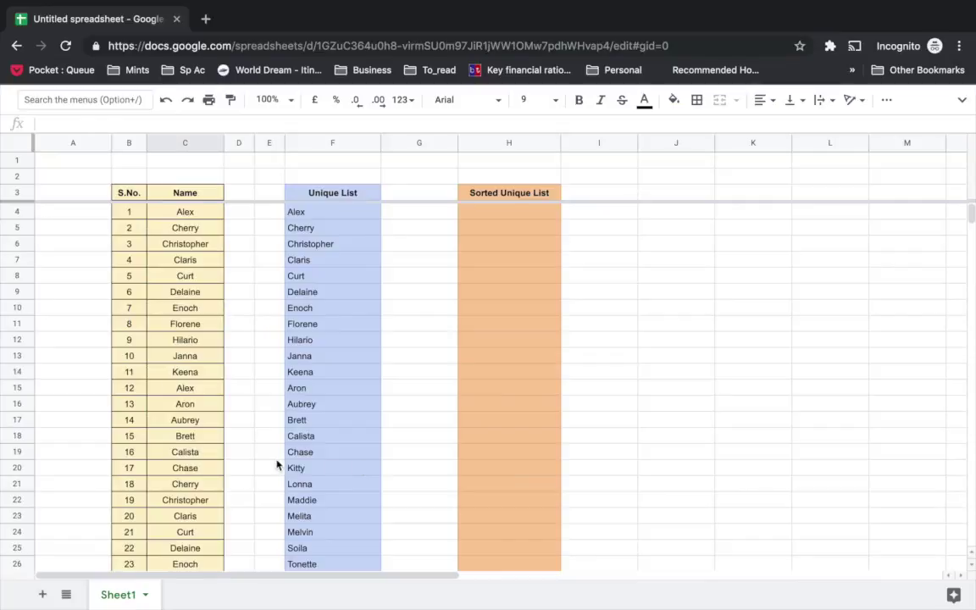
{"action": "scroll", "coordinate": [339, 466], "scroll_direction": "down", "scroll_amount": 2}
{"action": "scroll", "coordinate": [296, 466], "scroll_direction": "down", "scroll_amount": 5}
{"action": "scroll", "coordinate": [277, 466], "scroll_direction": "down", "scroll_amount": 3}
{"action": "scroll", "coordinate": [277, 465], "scroll_direction": "down", "scroll_amount": 5}
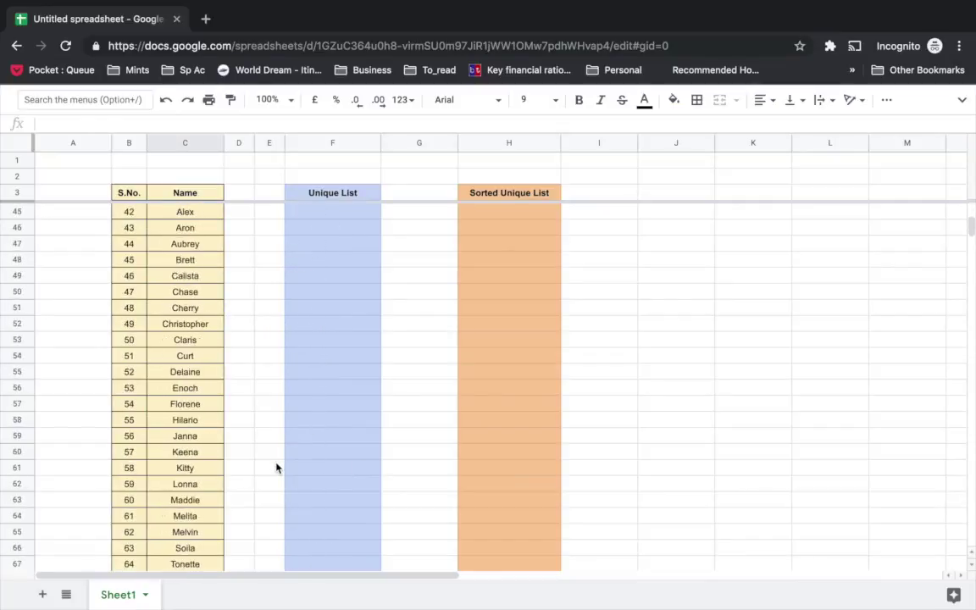
{"action": "scroll", "coordinate": [277, 466], "scroll_direction": "down", "scroll_amount": 4}
Enter the name Barry in C70 below the name list
{"action": "type", "text": "Ba"}
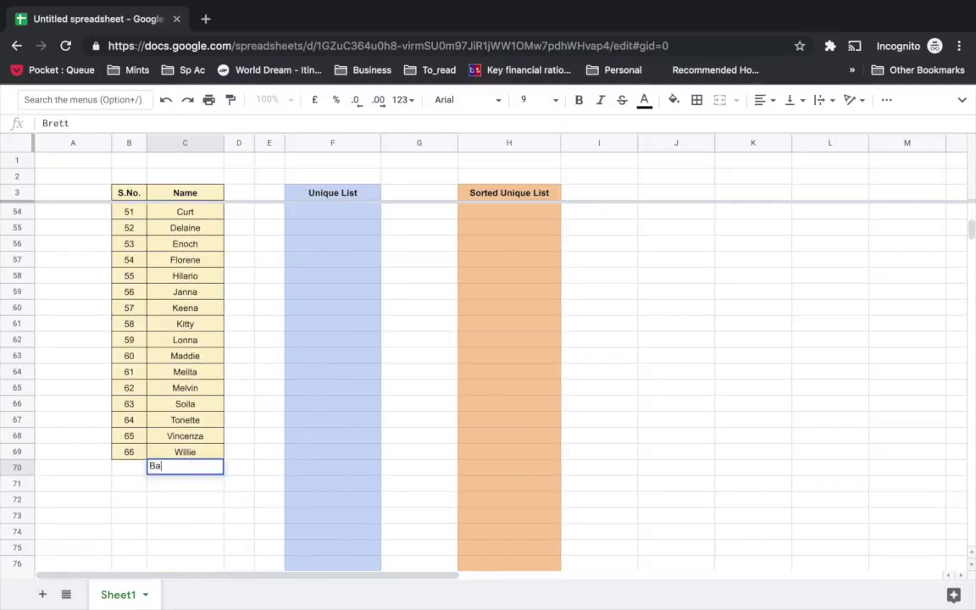
{"action": "type", "text": "rry"}
{"action": "key", "text": "Return"}
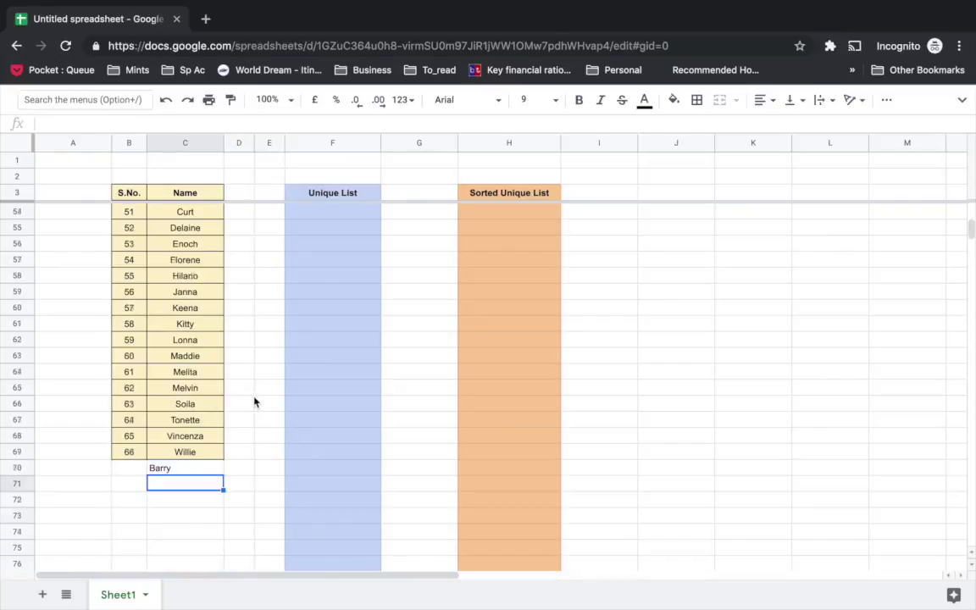
{"action": "scroll", "coordinate": [254, 401], "scroll_direction": "up", "scroll_amount": 15}
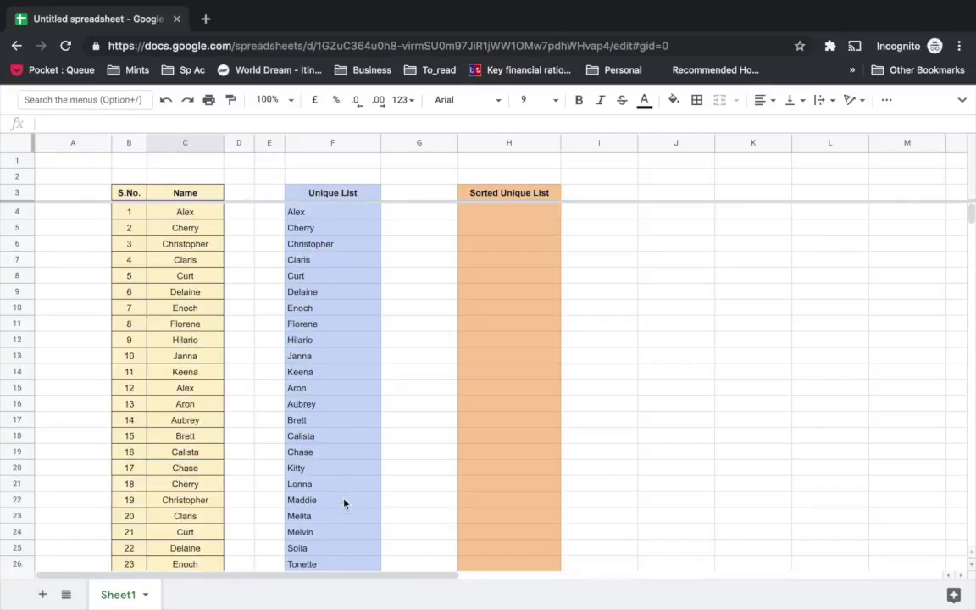
{"action": "scroll", "coordinate": [344, 502], "scroll_direction": "down", "scroll_amount": 3}
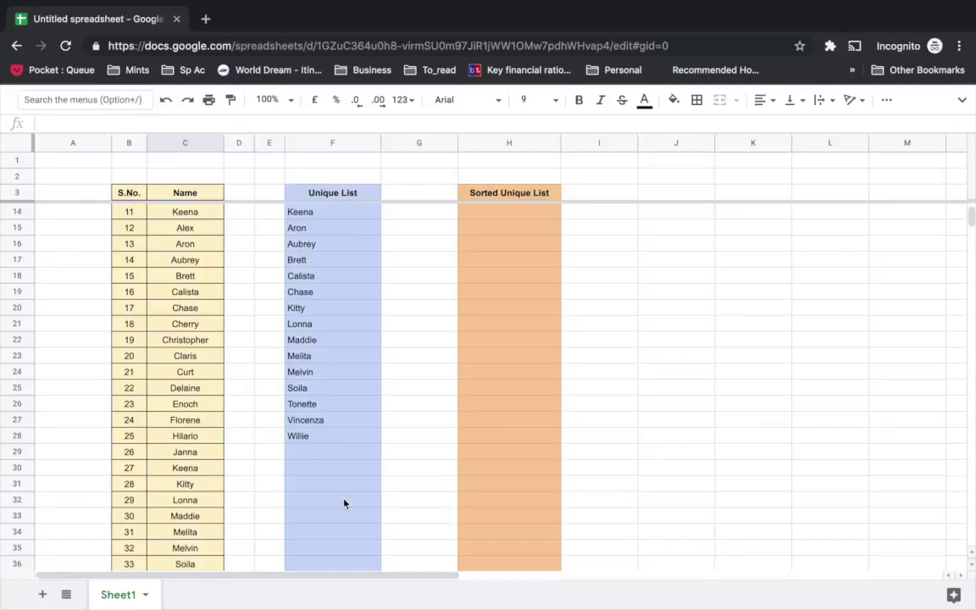
{"action": "scroll", "coordinate": [344, 504], "scroll_direction": "up", "scroll_amount": 3}
Change the F4 formula to =unique(C4:C70) so Barry is included
{"action": "left_click", "coordinate": [337, 213]}
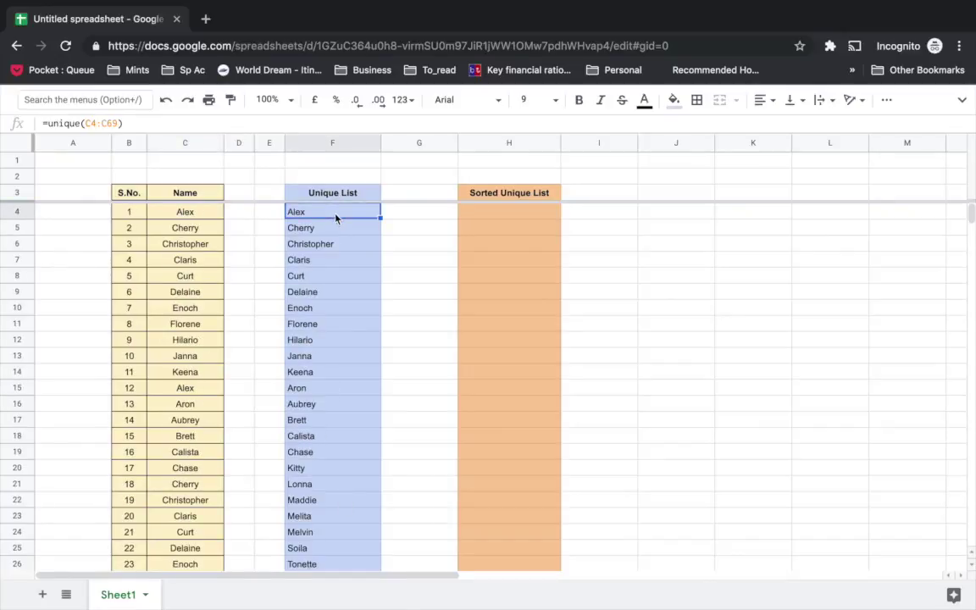
{"action": "left_click", "coordinate": [118, 124]}
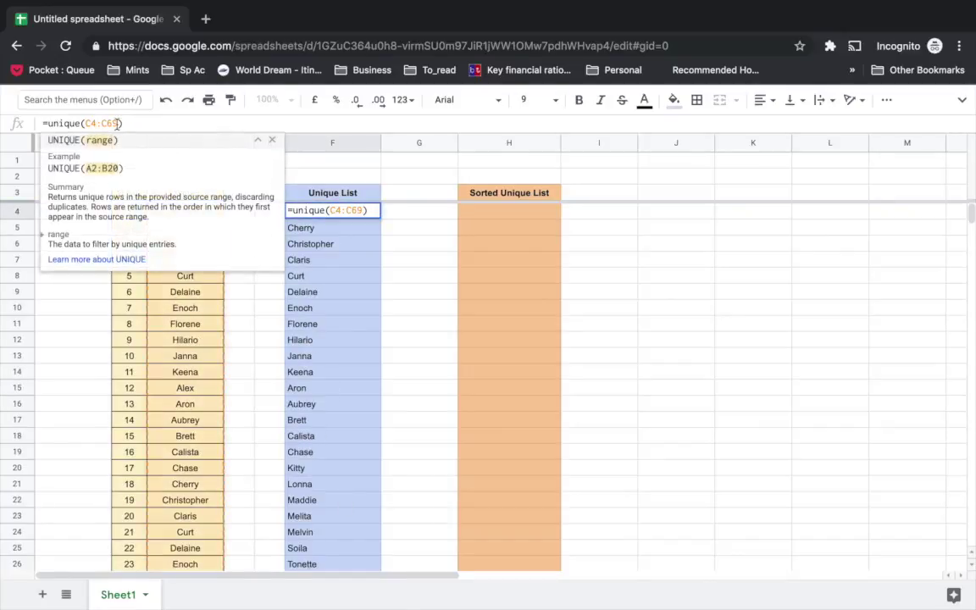
{"action": "key", "text": "BackSpace"}
{"action": "key", "text": "BackSpace"}
{"action": "type", "text": "70"}
{"action": "key", "text": "Return"}
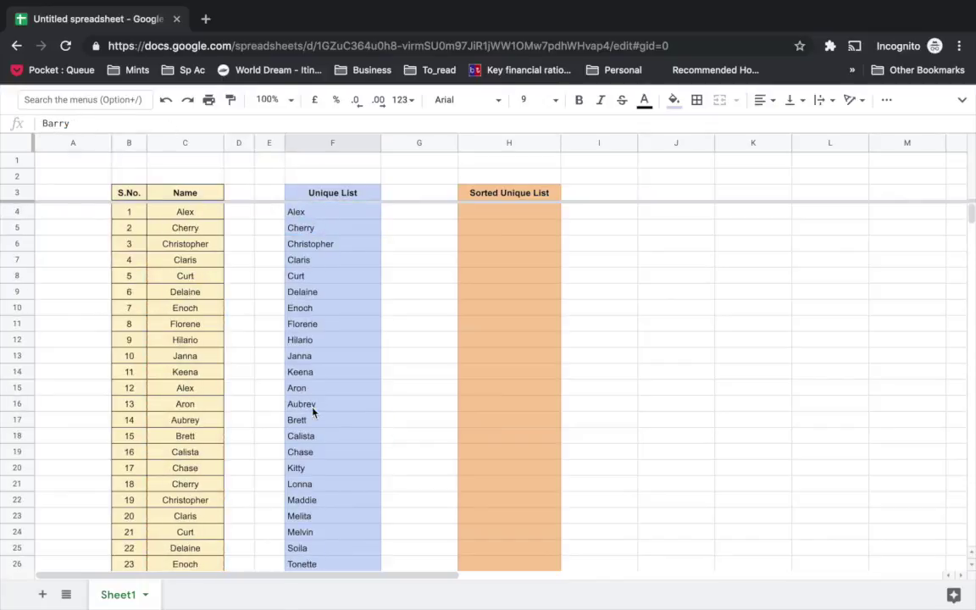
{"action": "scroll", "coordinate": [312, 412], "scroll_direction": "down", "scroll_amount": 3}
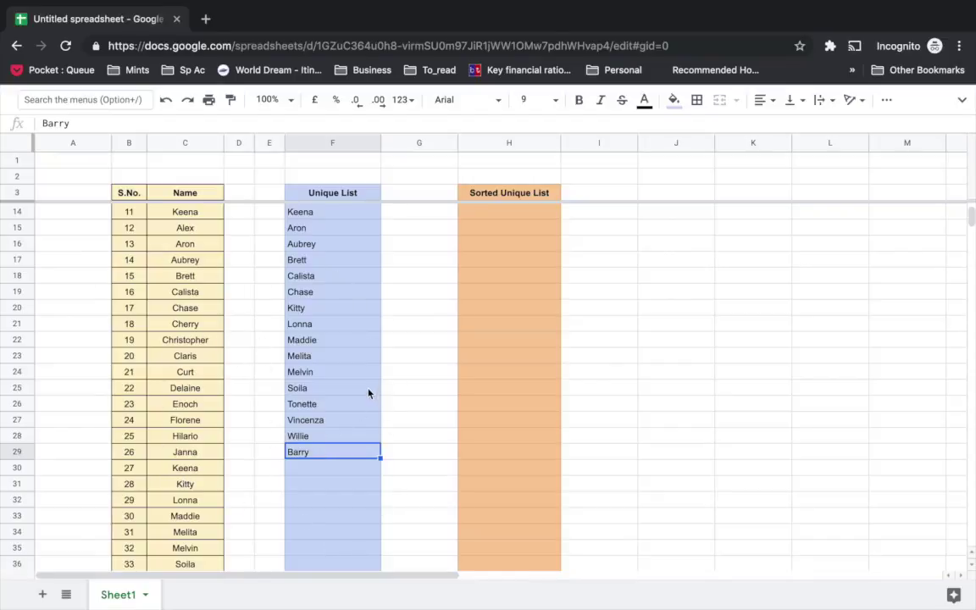
Clear Barry from C70, then reselect the UNIQUE formula in F4
{"action": "scroll", "coordinate": [339, 458], "scroll_direction": "down", "scroll_amount": 5}
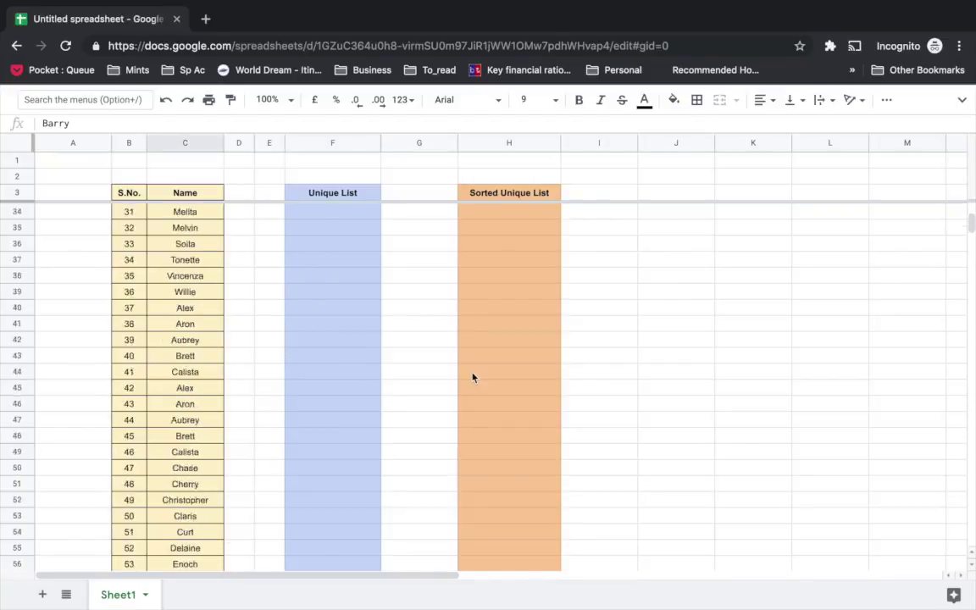
{"action": "scroll", "coordinate": [473, 377], "scroll_direction": "up", "scroll_amount": 10}
{"action": "scroll", "coordinate": [472, 377], "scroll_direction": "down", "scroll_amount": 5}
{"action": "scroll", "coordinate": [473, 377], "scroll_direction": "down", "scroll_amount": 5}
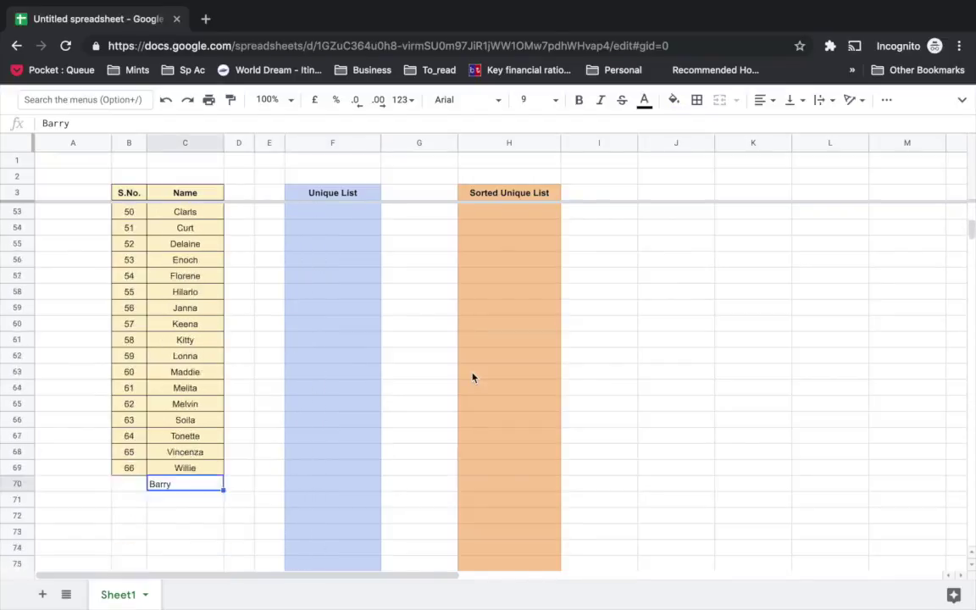
{"action": "scroll", "coordinate": [381, 390], "scroll_direction": "down", "scroll_amount": 1}
{"action": "key", "text": "Delete"}
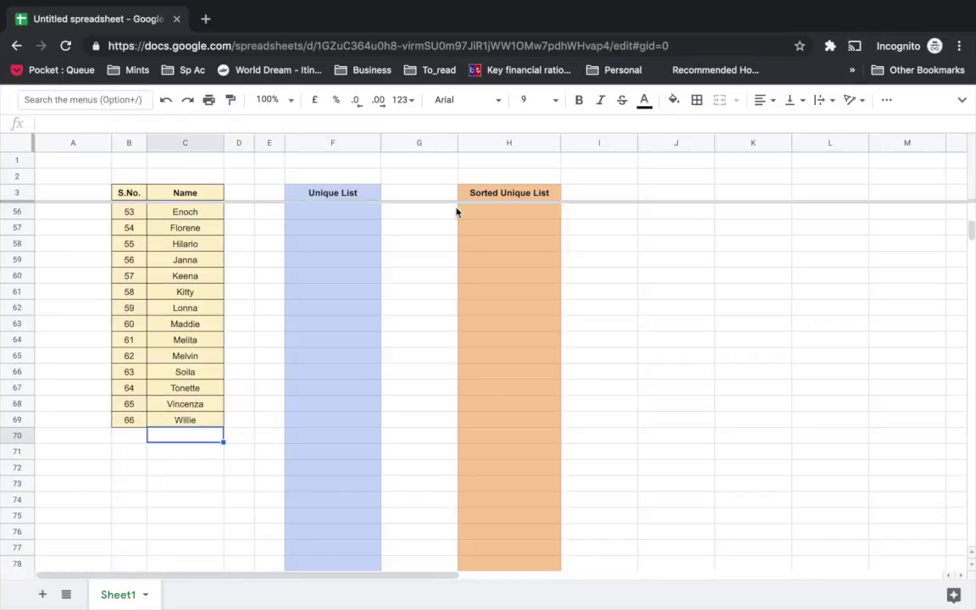
{"action": "scroll", "coordinate": [368, 321], "scroll_direction": "up", "scroll_amount": 10}
{"action": "scroll", "coordinate": [367, 321], "scroll_direction": "up", "scroll_amount": 2}
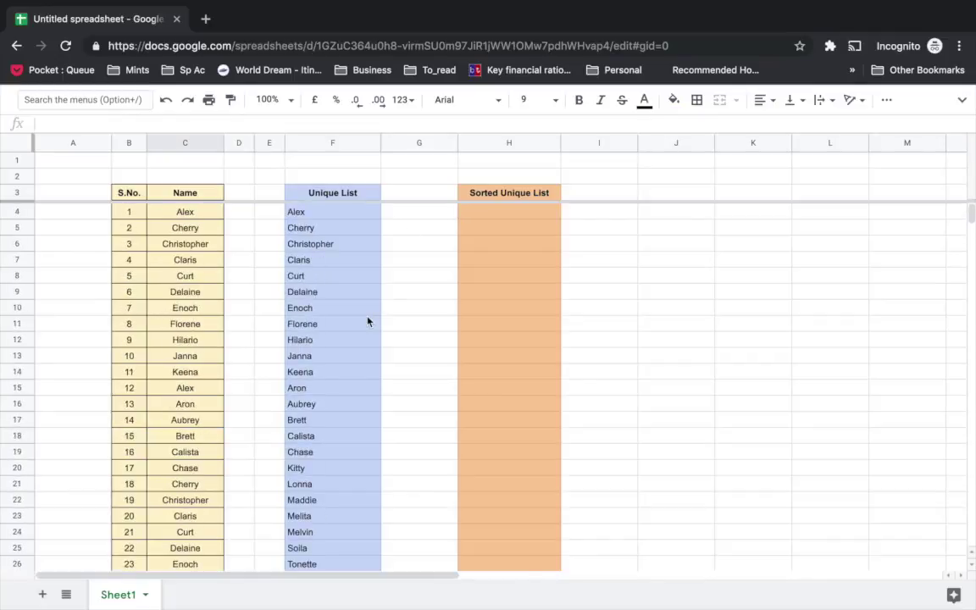
{"action": "left_click", "coordinate": [332, 214]}
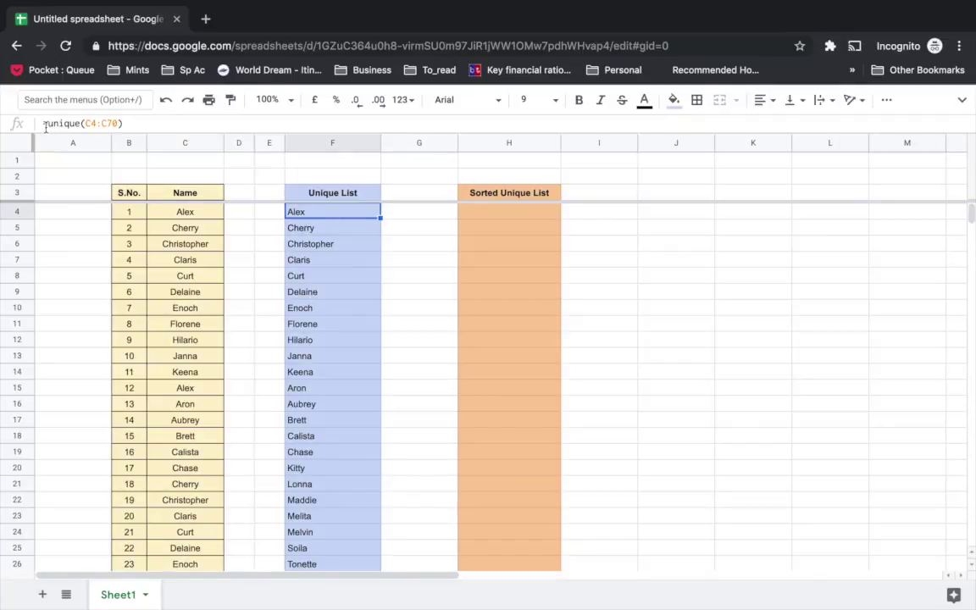
Change the F4 formula range from C4:C70 to the open-ended C4:C
{"action": "left_click", "coordinate": [117, 124]}
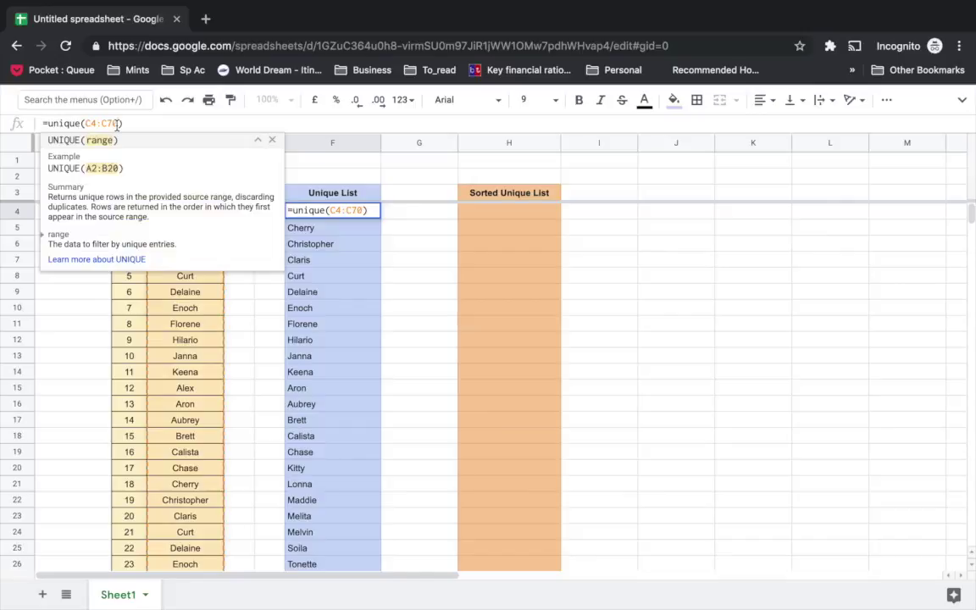
{"action": "key", "text": "BackSpace"}
{"action": "key", "text": "BackSpace"}
{"action": "key", "text": "Return"}
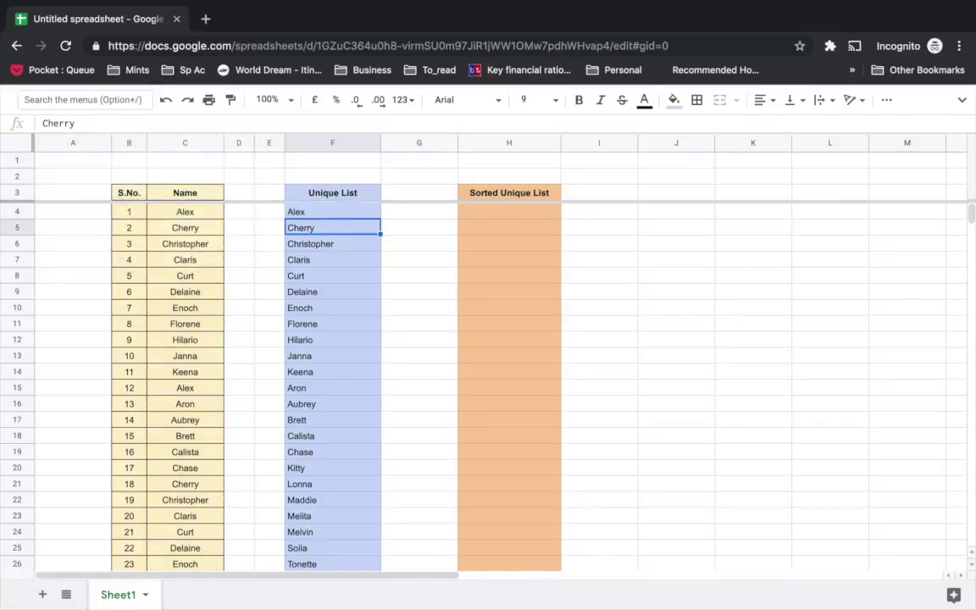
Enter Barry in cell C70 below the last name
{"action": "scroll", "coordinate": [333, 441], "scroll_direction": "down", "scroll_amount": 5}
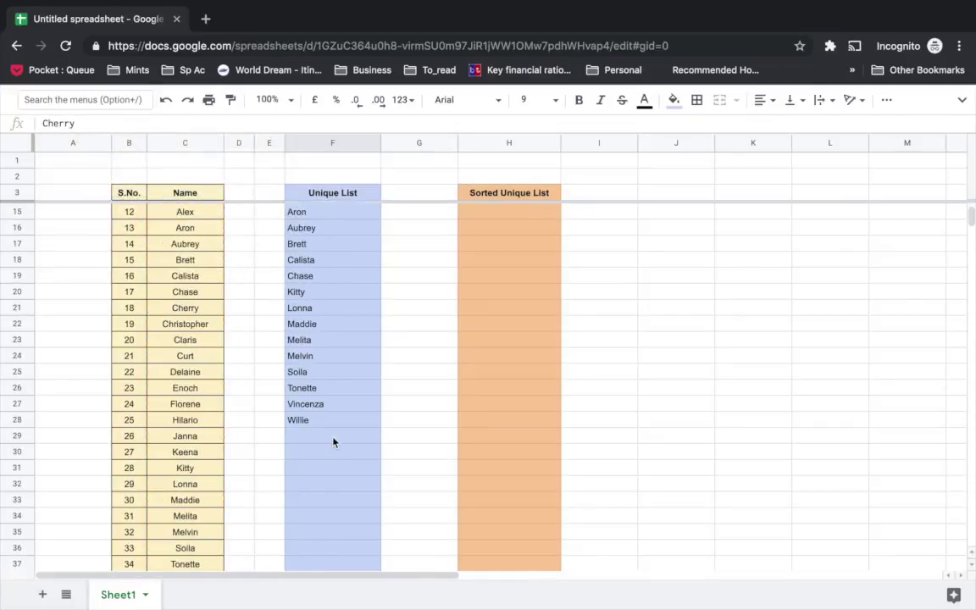
{"action": "scroll", "coordinate": [333, 441], "scroll_direction": "down", "scroll_amount": 6}
{"action": "scroll", "coordinate": [333, 440], "scroll_direction": "down", "scroll_amount": 10}
{"action": "scroll", "coordinate": [333, 441], "scroll_direction": "down", "scroll_amount": 2}
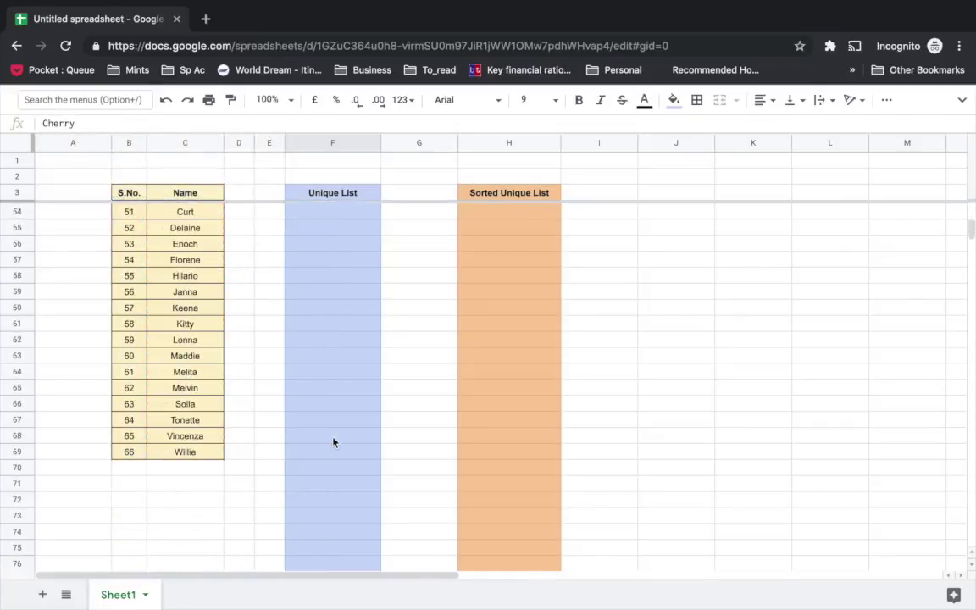
{"action": "left_click", "coordinate": [191, 468]}
{"action": "type", "text": "Barry"}
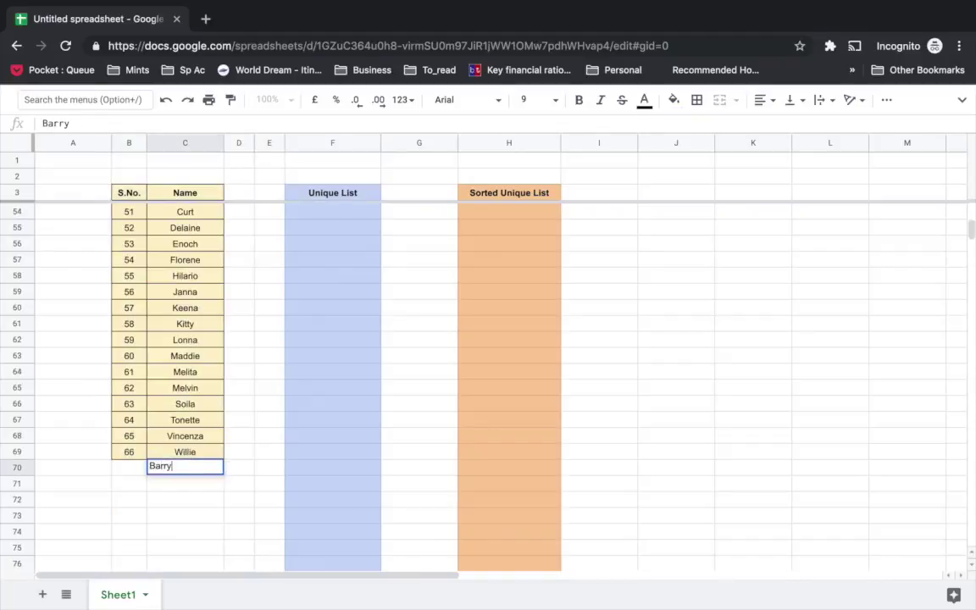
{"action": "key", "text": "Return"}
Scroll back up and inspect the UNIQUE formula in F4
{"action": "scroll", "coordinate": [310, 339], "scroll_direction": "up", "scroll_amount": 8}
{"action": "scroll", "coordinate": [310, 340], "scroll_direction": "up", "scroll_amount": 6}
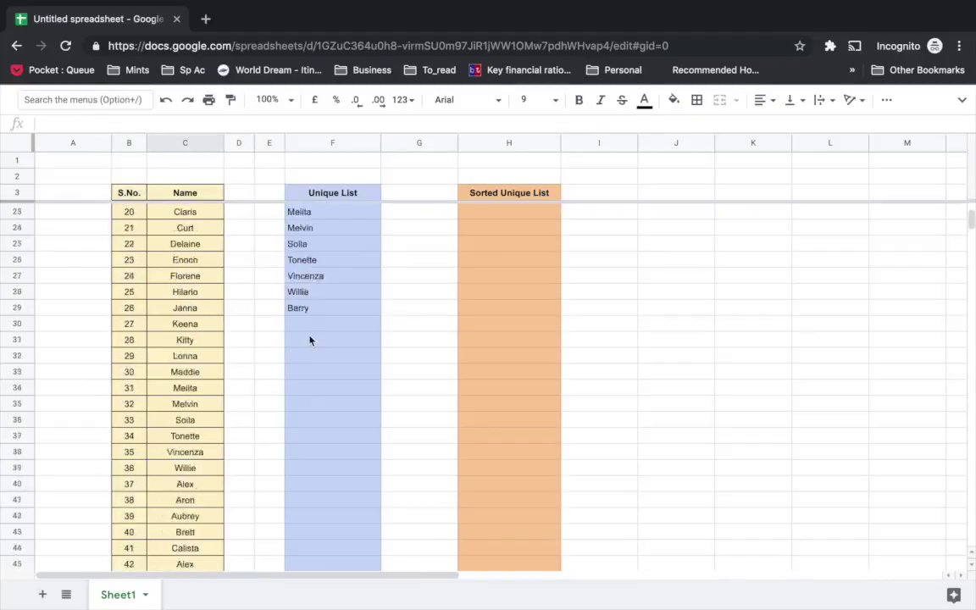
{"action": "scroll", "coordinate": [310, 340], "scroll_direction": "up", "scroll_amount": 4}
{"action": "scroll", "coordinate": [312, 356], "scroll_direction": "down", "scroll_amount": 1}
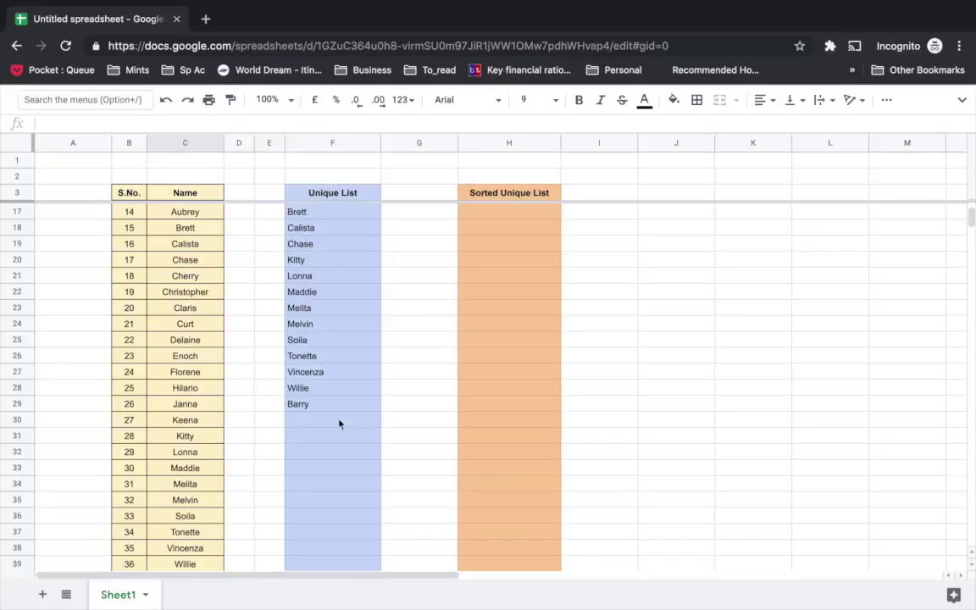
{"action": "scroll", "coordinate": [323, 403], "scroll_direction": "up", "scroll_amount": 5}
{"action": "left_click", "coordinate": [332, 212]}
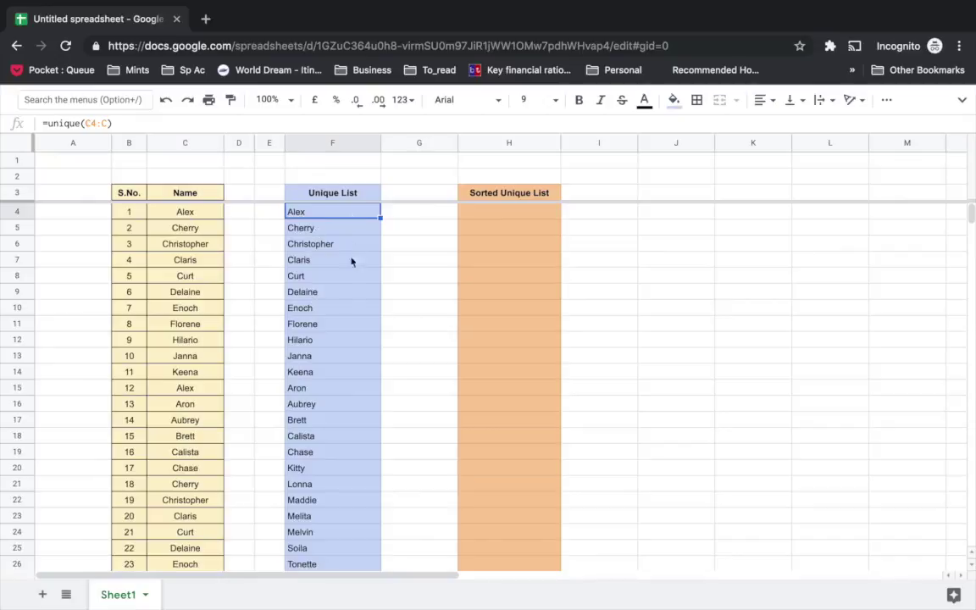
{"action": "scroll", "coordinate": [351, 338], "scroll_direction": "down", "scroll_amount": 3}
{"action": "scroll", "coordinate": [352, 339], "scroll_direction": "up", "scroll_amount": 3}
Enter =SORT(F4:F,1,TRUE) in H4 for the alphabetical unique list
{"action": "left_click", "coordinate": [504, 212]}
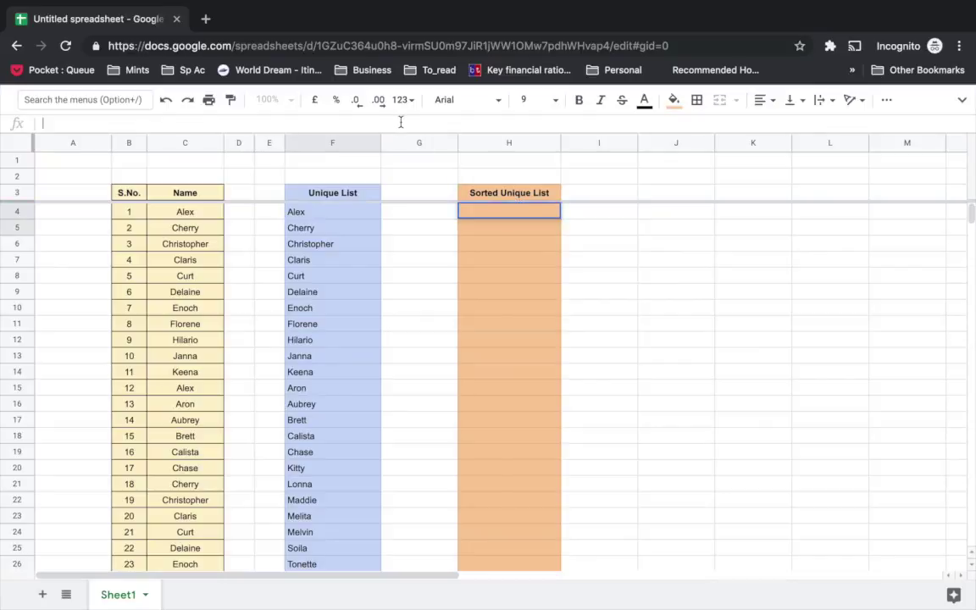
{"action": "type", "text": "=SORT("}
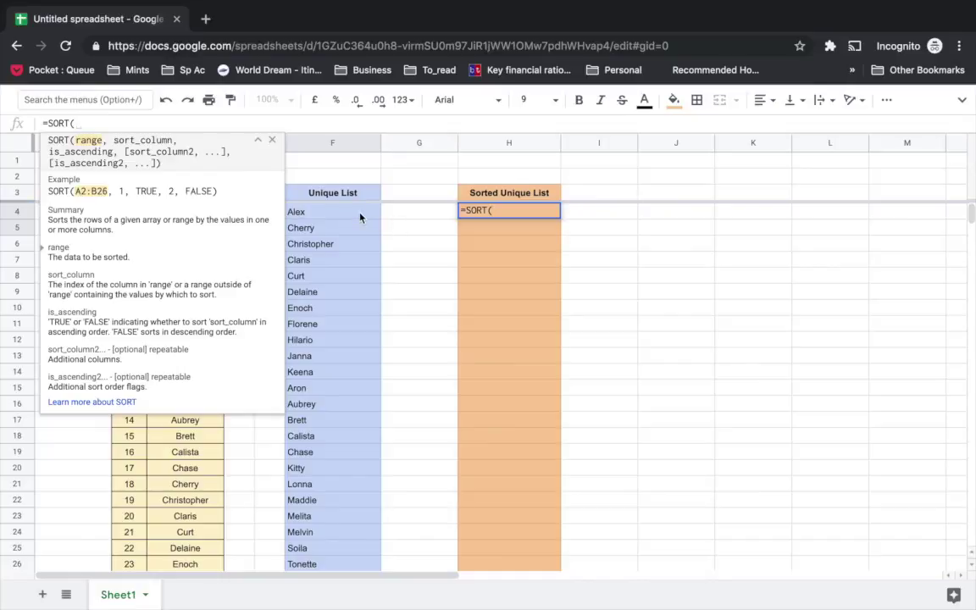
{"action": "left_click_drag", "start_coordinate": [359, 217], "coordinate": [355, 246]}
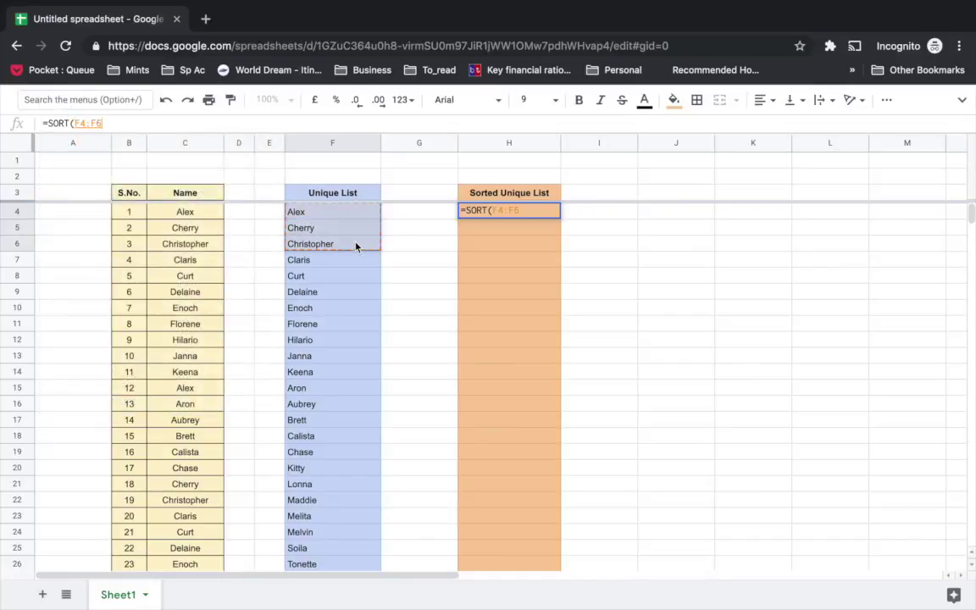
{"action": "left_click", "coordinate": [163, 126]}
{"action": "key", "text": "BackSpace"}
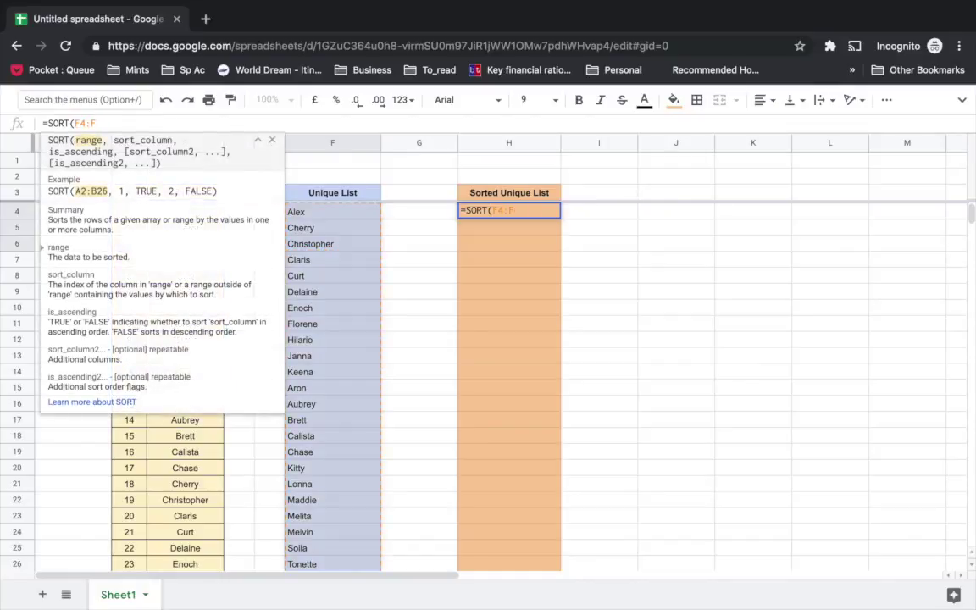
{"action": "type", "text": ","}
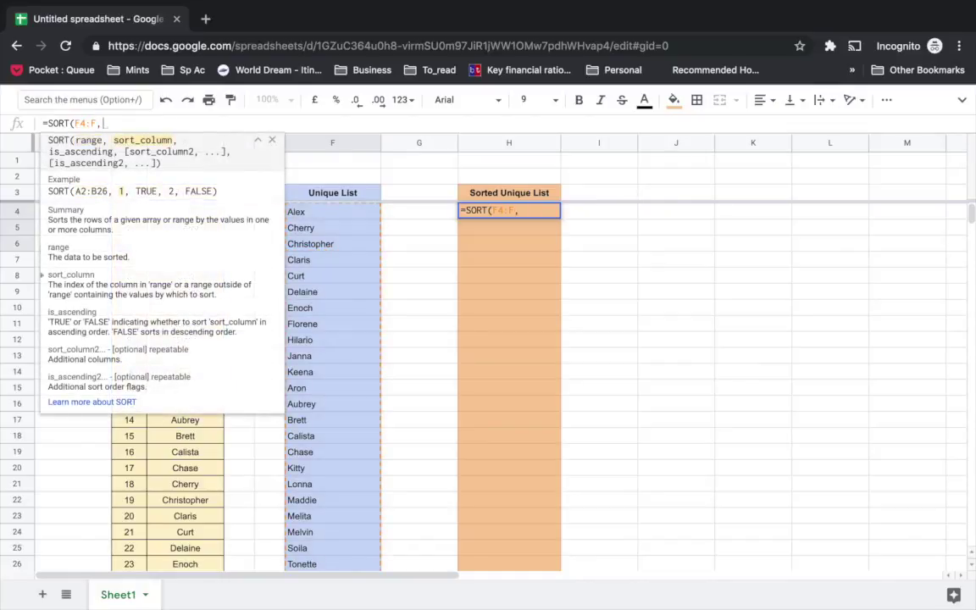
{"action": "type", "text": "1"}
{"action": "type", "text": ",T"}
{"action": "type", "text": "R"}
{"action": "key", "text": "BackSpace"}
{"action": "type", "text": "TR"}
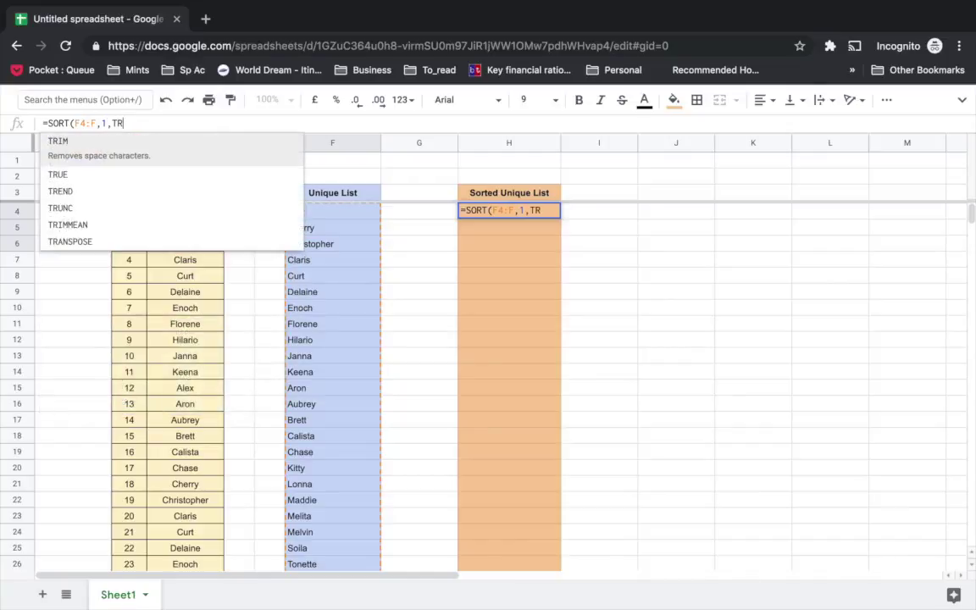
{"action": "type", "text": "UE)"}
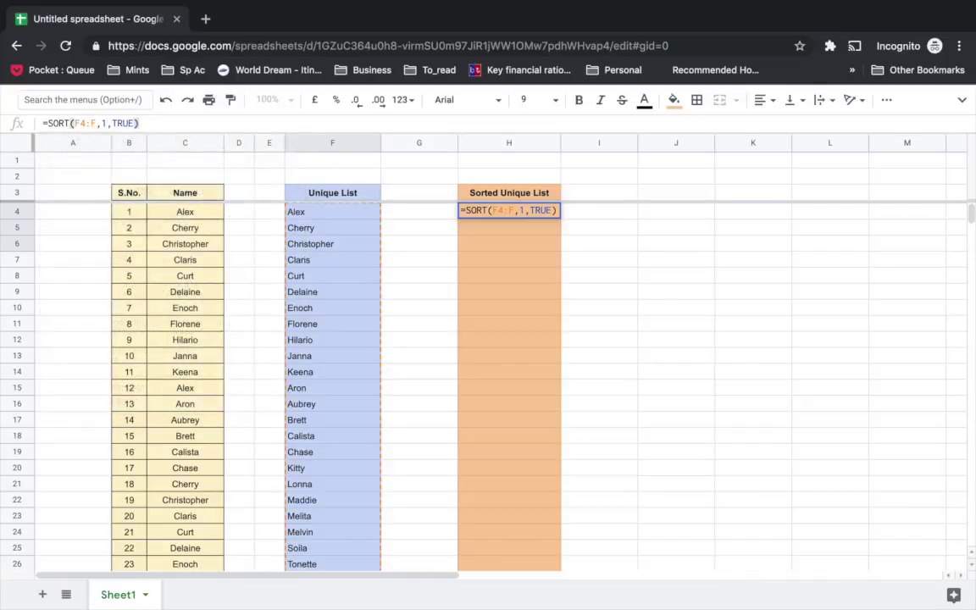
{"action": "key", "text": "Return"}
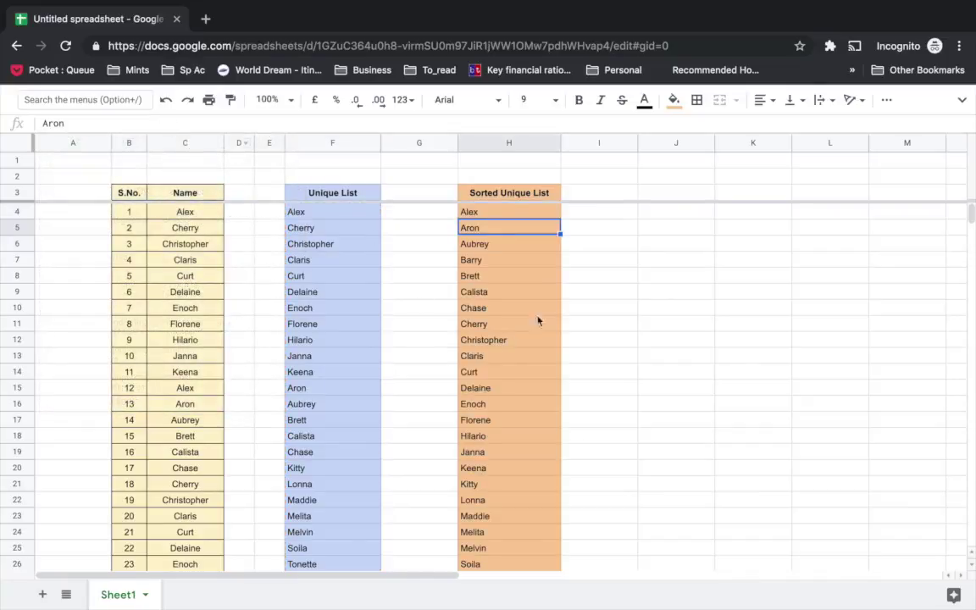
Scroll through the sorted names, then select cell J4
{"action": "scroll", "coordinate": [515, 388], "scroll_direction": "down", "scroll_amount": 2}
{"action": "scroll", "coordinate": [513, 389], "scroll_direction": "down", "scroll_amount": 3}
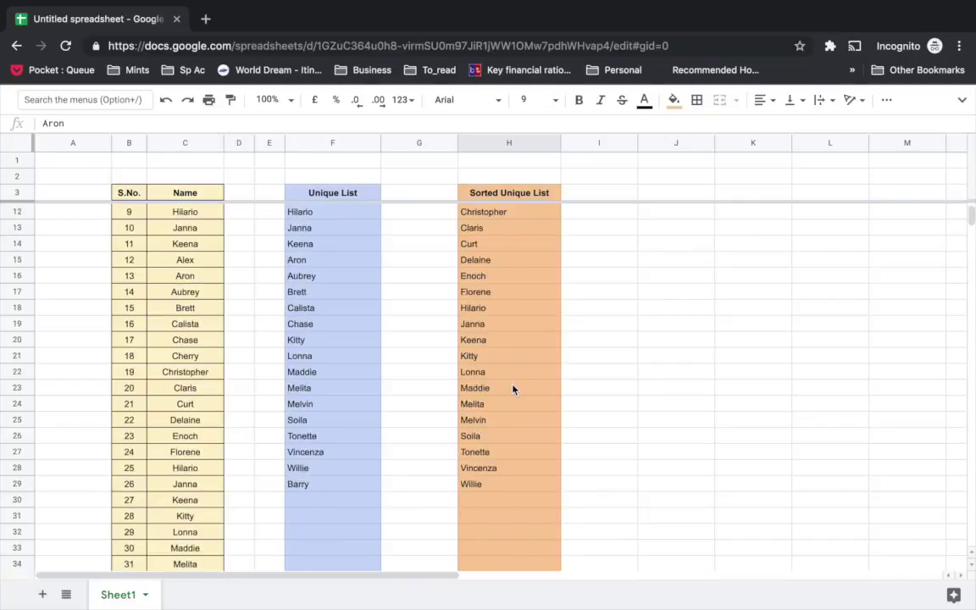
{"action": "scroll", "coordinate": [513, 389], "scroll_direction": "up", "scroll_amount": 4}
{"action": "scroll", "coordinate": [514, 381], "scroll_direction": "up", "scroll_amount": 1}
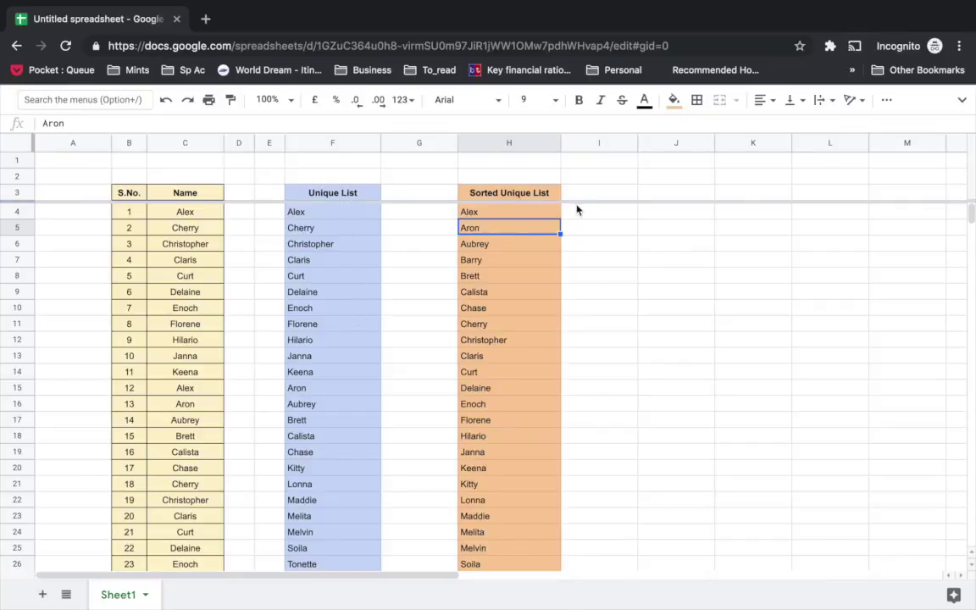
{"action": "left_click", "coordinate": [680, 217]}
Enter =sort(unique(C4:C),1,TRUE) in J4 and return to check it
{"action": "type", "text": "="}
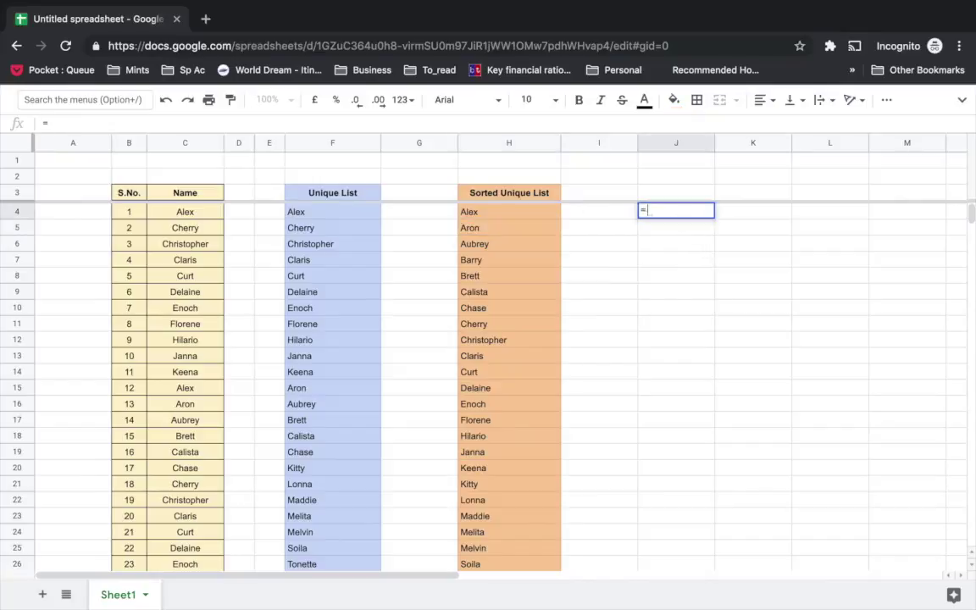
{"action": "type", "text": "sort("}
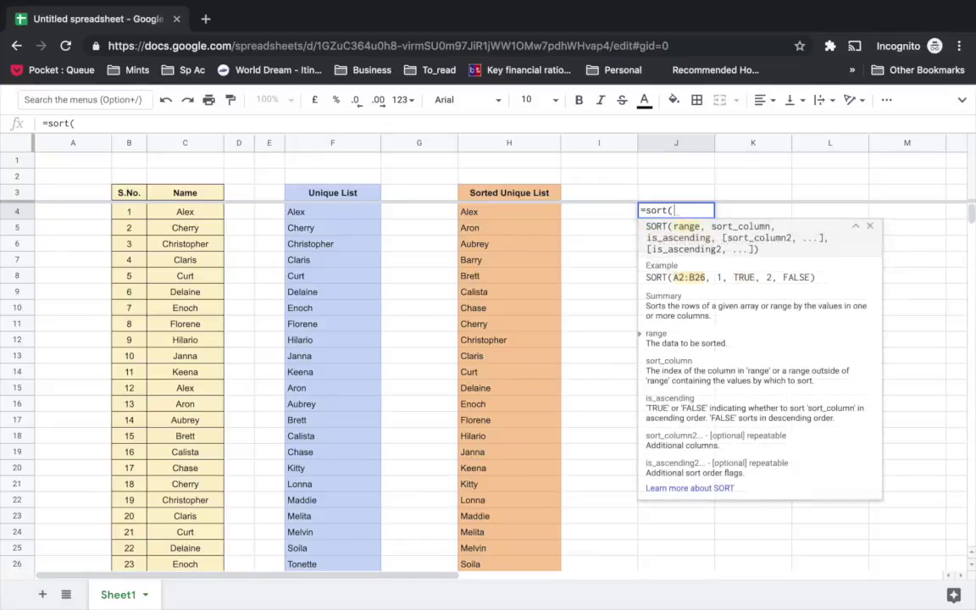
{"action": "type", "text": "unique"}
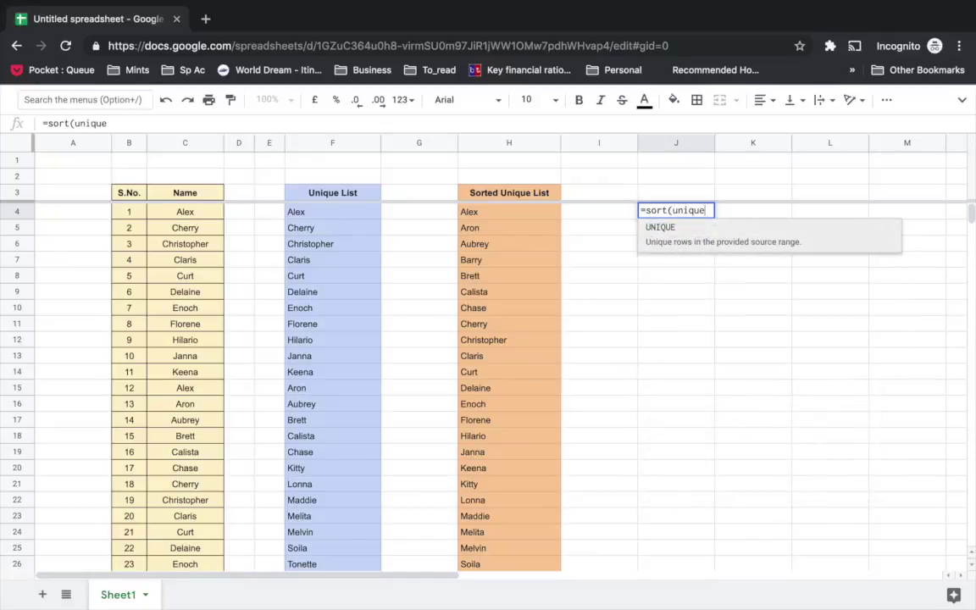
{"action": "type", "text": "("}
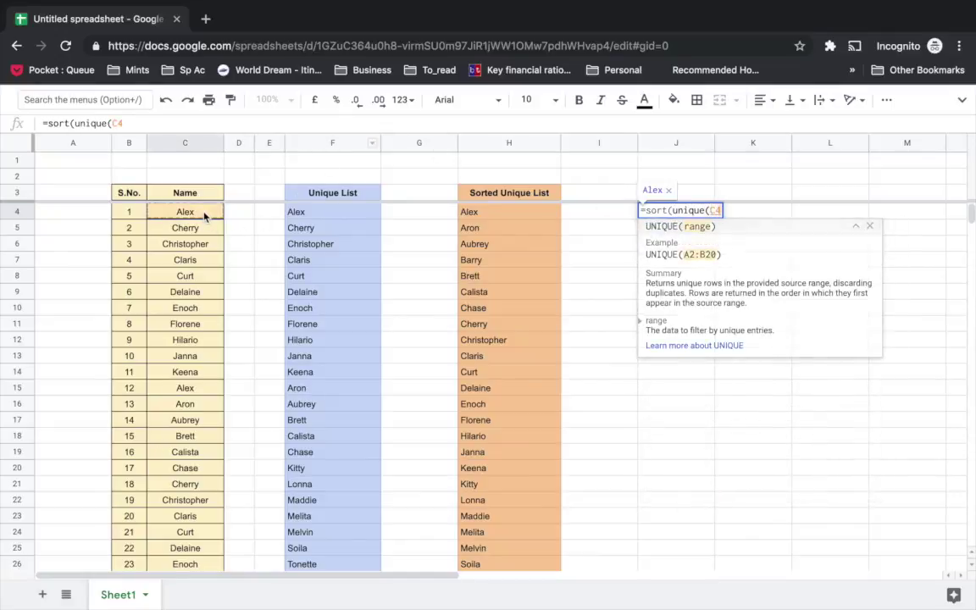
{"action": "left_click_drag", "start_coordinate": [202, 211], "coordinate": [202, 227]}
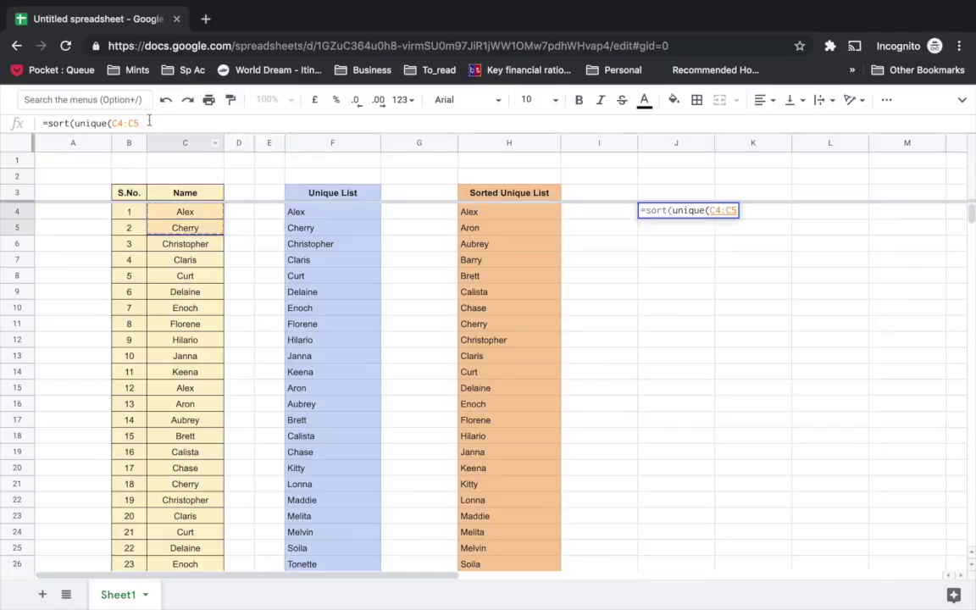
{"action": "key", "text": "BackSpace"}
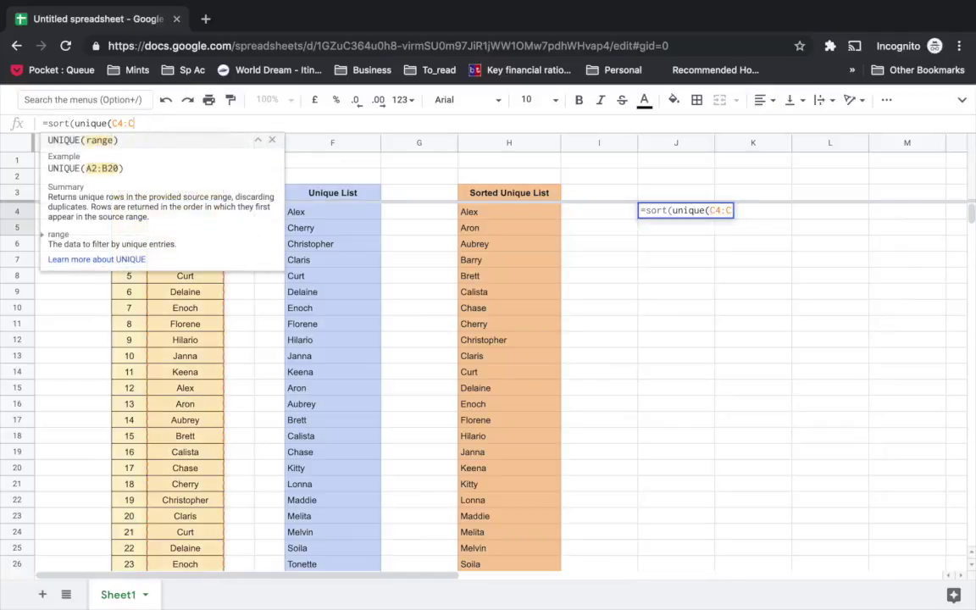
{"action": "type", "text": "),"}
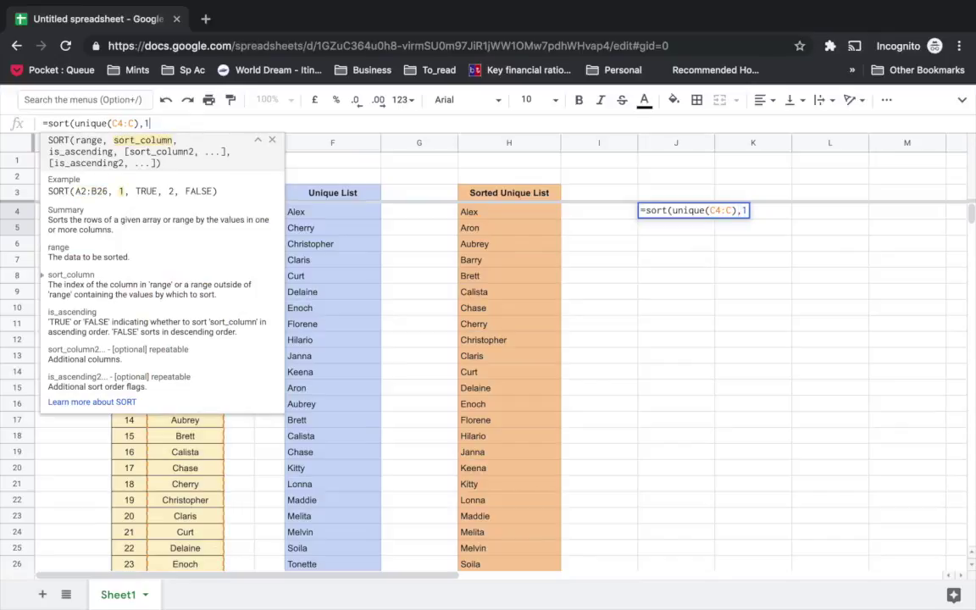
{"action": "type", "text": "1,T"}
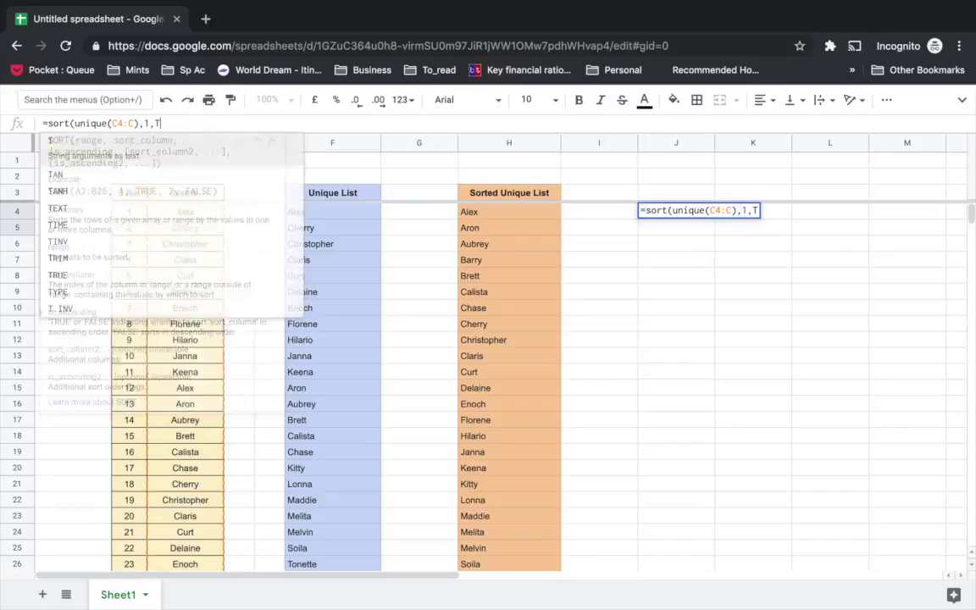
{"action": "type", "text": "RUE)"}
{"action": "key", "text": "Return"}
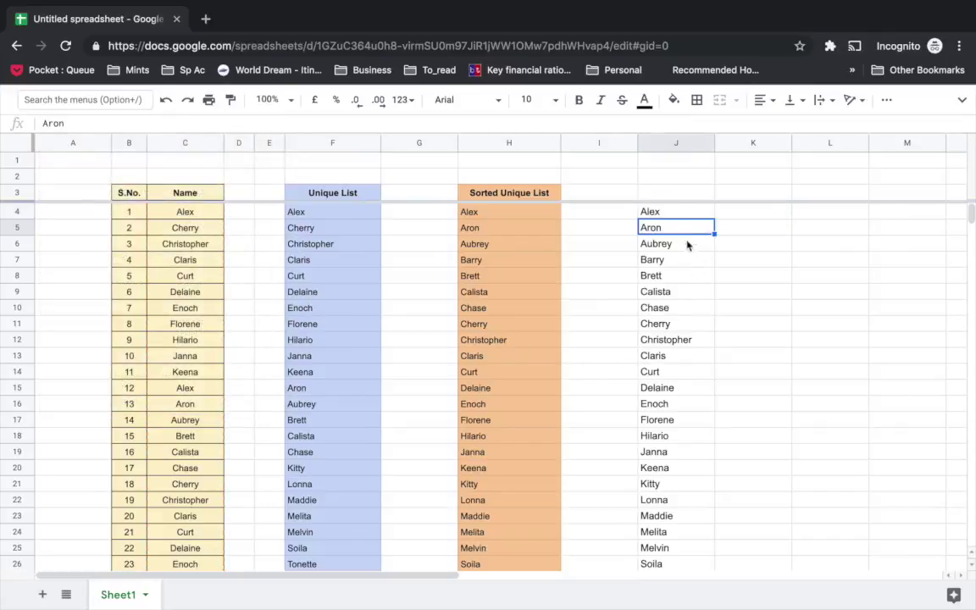
{"action": "key", "text": "Up"}
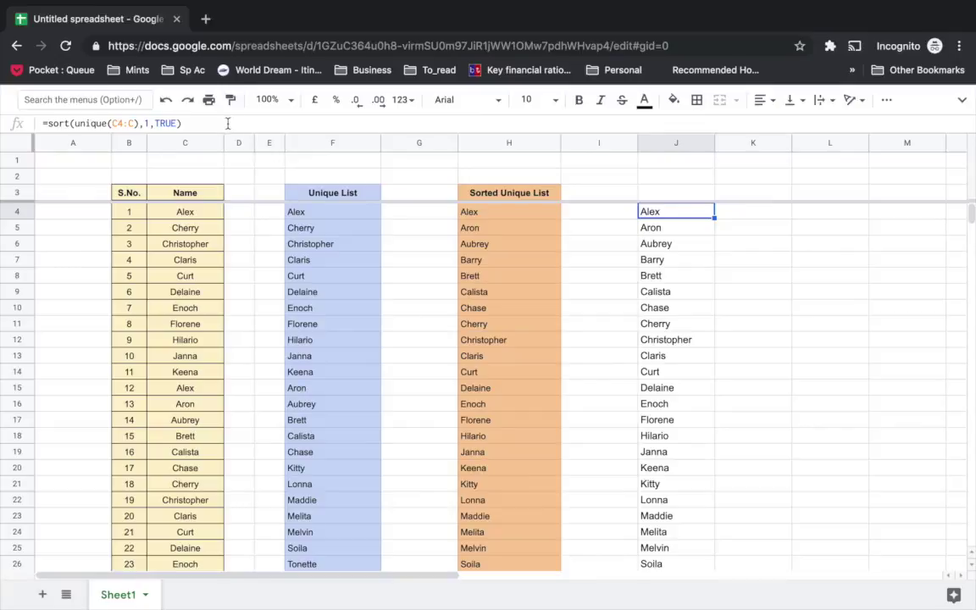